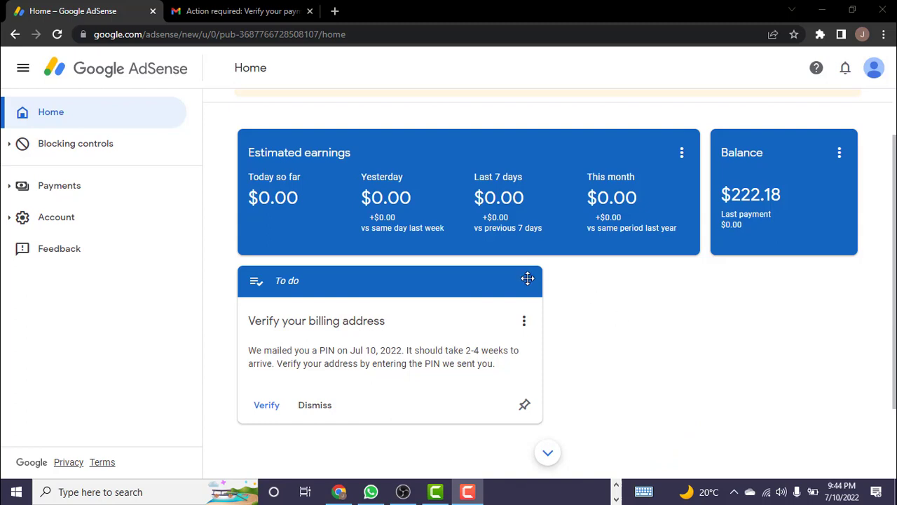
# Scroll the Address verification (PIN) article down to 'Having problems with your PIN?'.
pyautogui.scroll(-1, 453, 304)
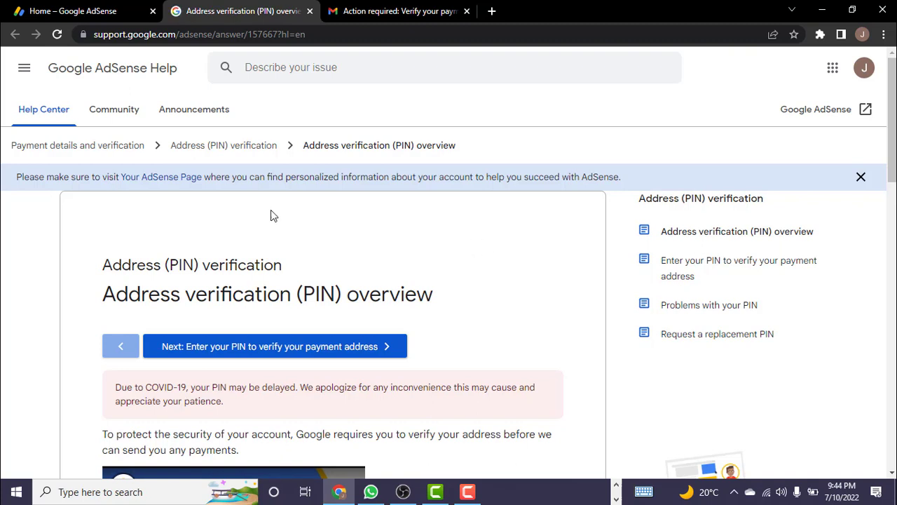
pyautogui.scroll(-3, 503, 213)
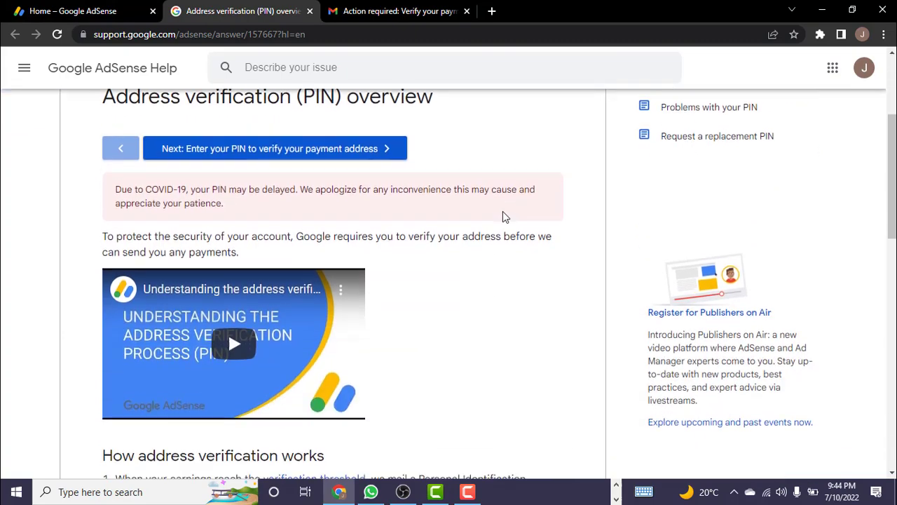
pyautogui.scroll(-5, 502, 211)
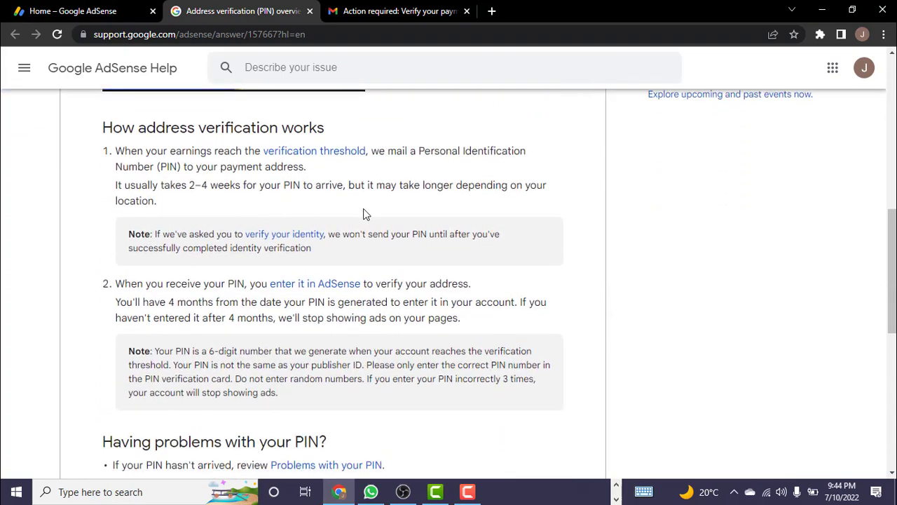
pyautogui.scroll(-3, 363, 210)
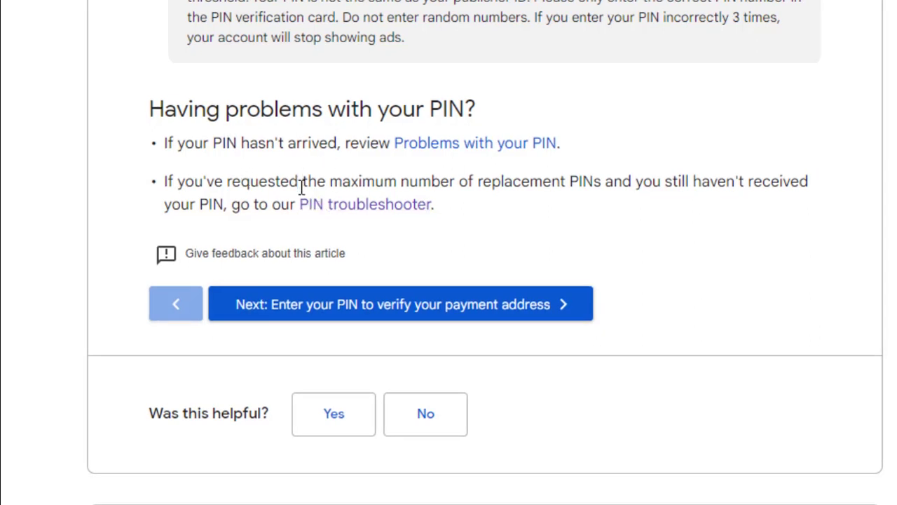
# Run the PIN Troubleshooter: confirm the AdSense email, and report the PIN never arrived.
pyautogui.click(392, 213)
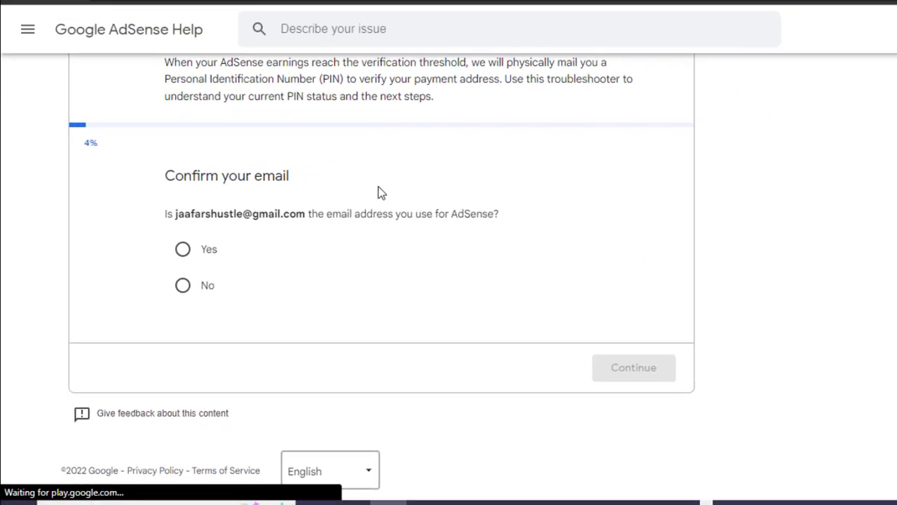
pyautogui.scroll(3, 205, 247)
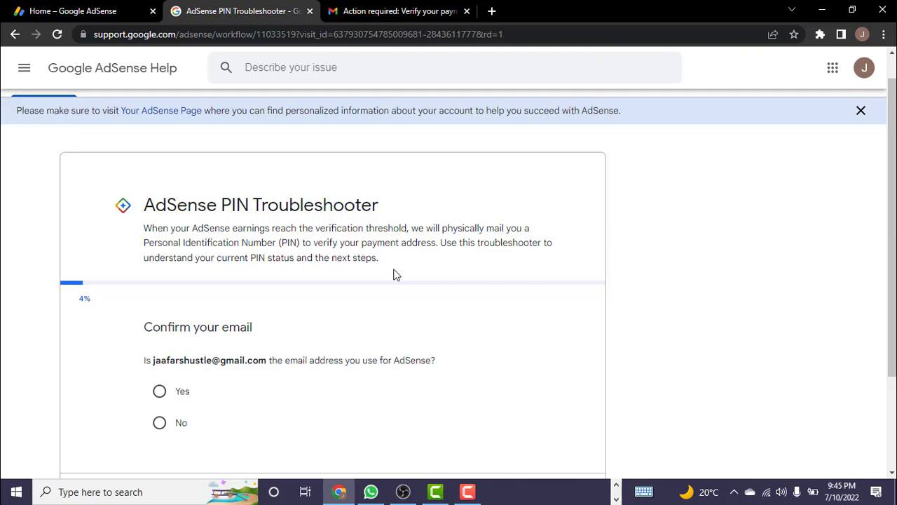
pyautogui.scroll(-1, 405, 285)
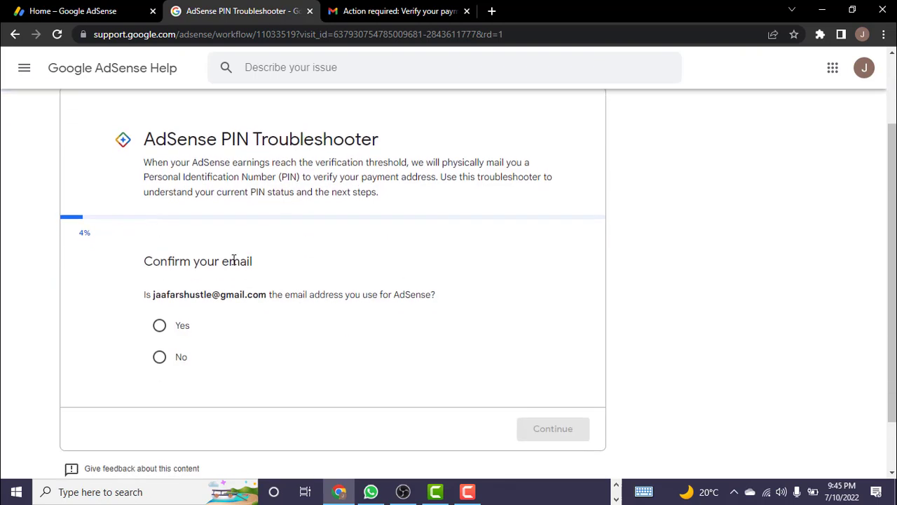
pyautogui.click(159, 328)
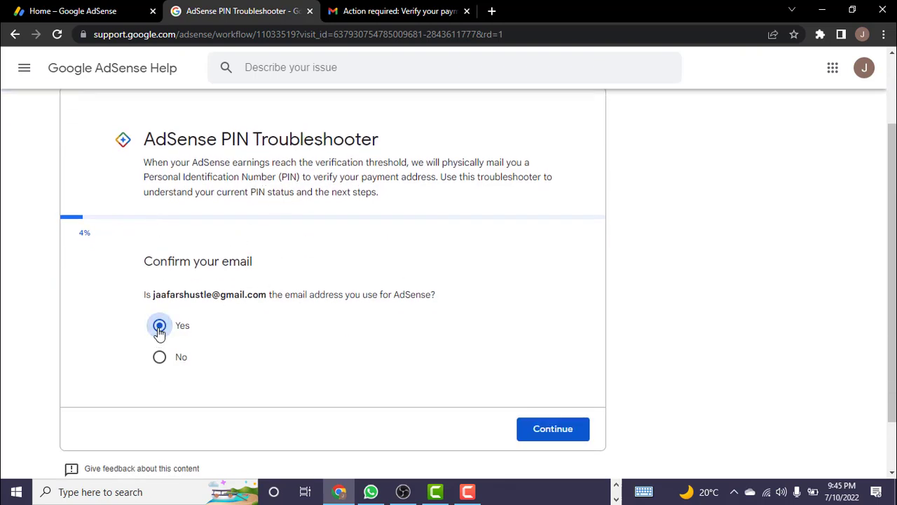
pyautogui.click(574, 431)
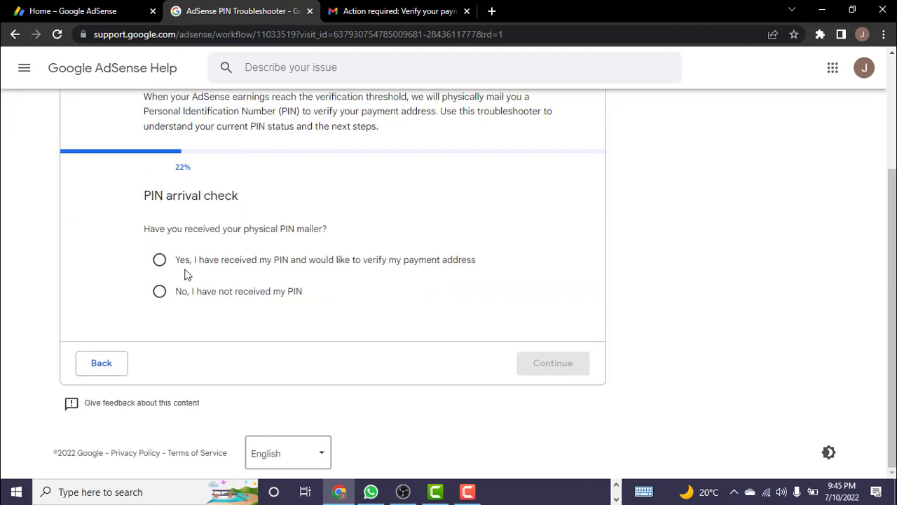
pyautogui.click(164, 298)
pyautogui.click(549, 379)
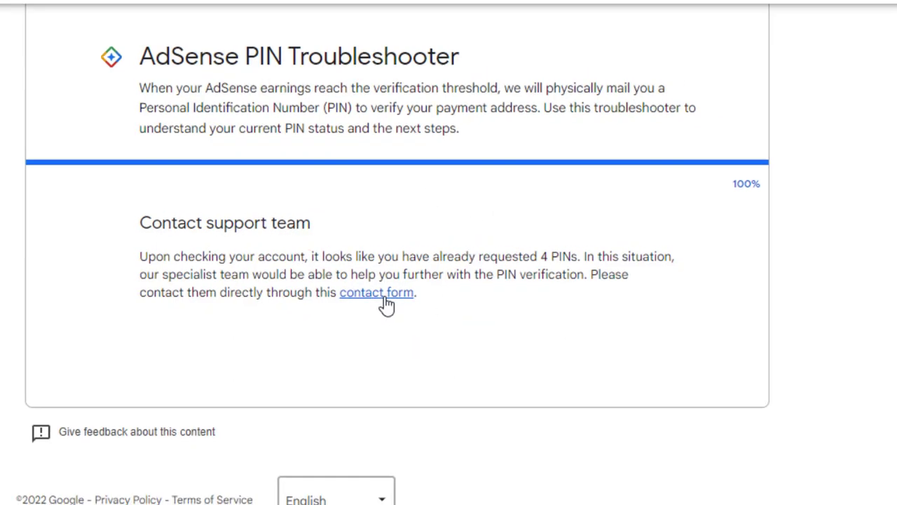
# Open the PIN contact form and fill in Name from the saved autofill entry.
pyautogui.click(329, 301)
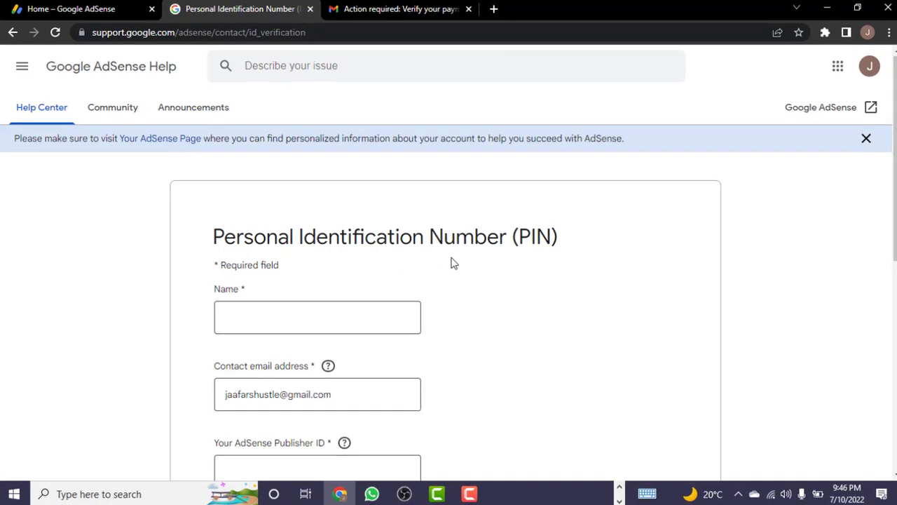
pyautogui.scroll(-1, 431, 277)
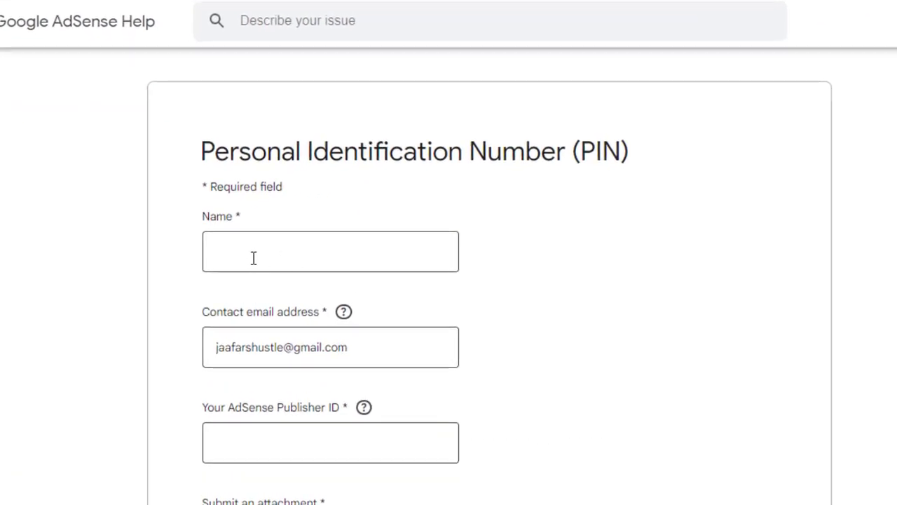
pyautogui.click(253, 258)
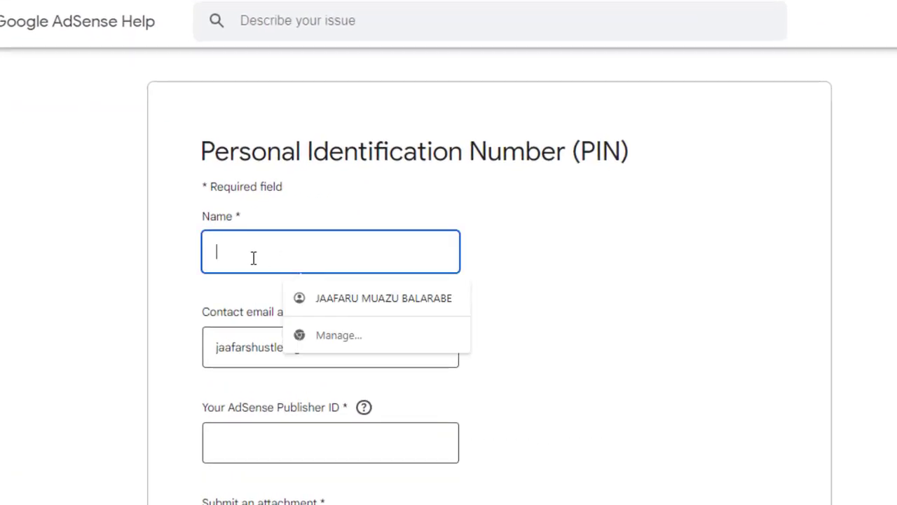
pyautogui.click(366, 298)
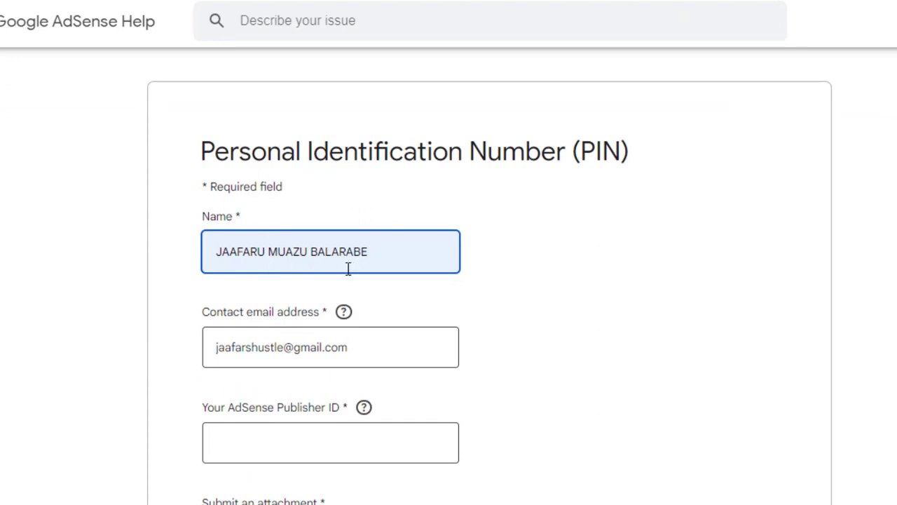
# Select the Publisher ID field and bring up AdSense's Account information page.
pyautogui.scroll(-1, 330, 294)
pyautogui.click(258, 359)
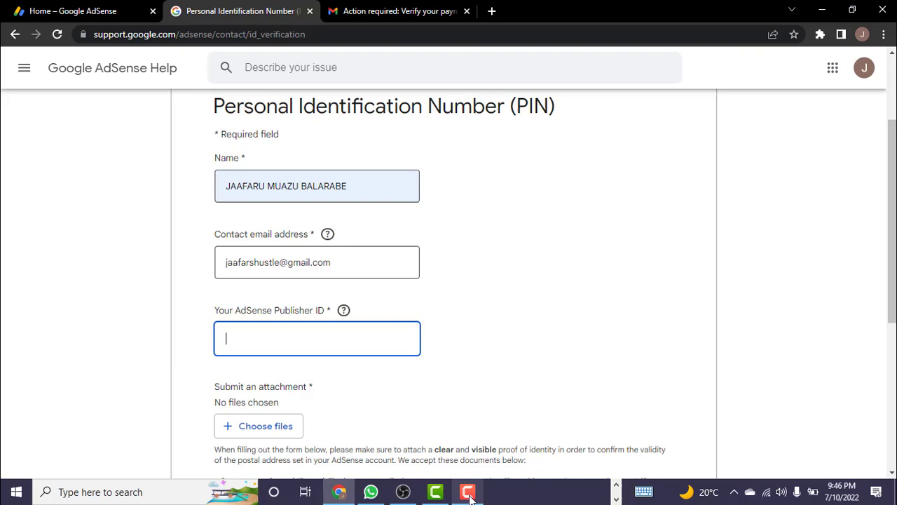
pyautogui.click(468, 492)
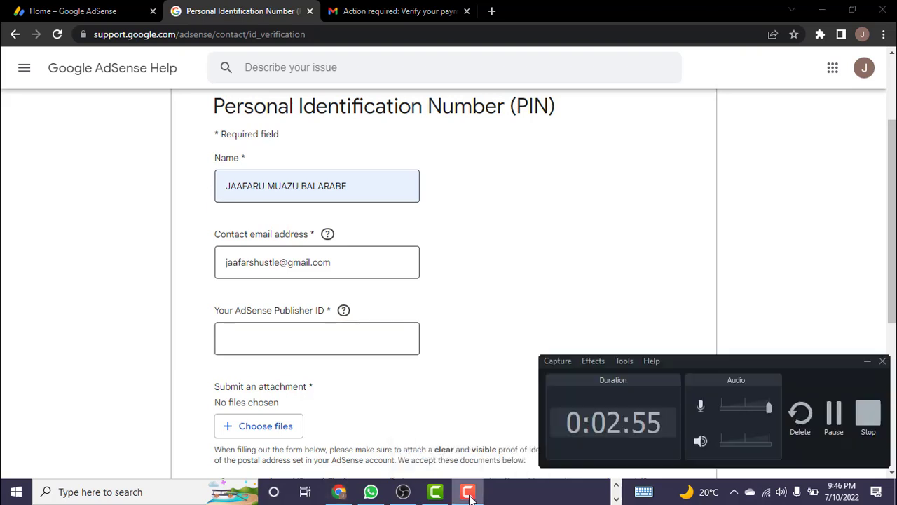
pyautogui.click(833, 424)
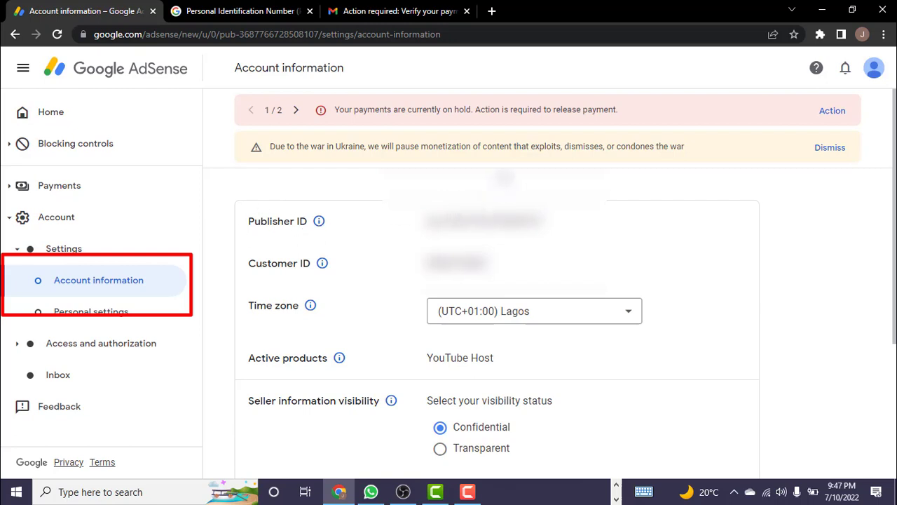
# Copy the publisher ID from Account information and paste it into the form's Publisher ID field.
pyautogui.moveTo(545, 221); pyautogui.dragTo(425, 221)
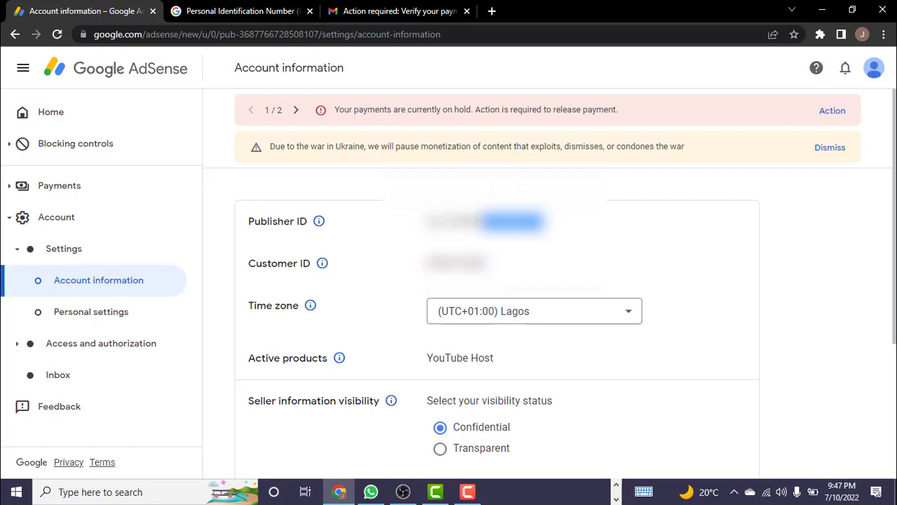
pyautogui.rightClick(425, 221)
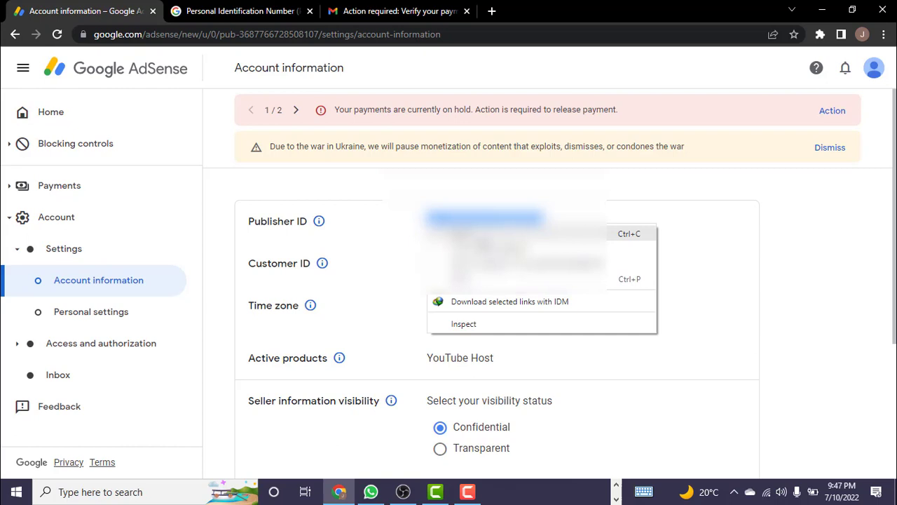
pyautogui.click(463, 232)
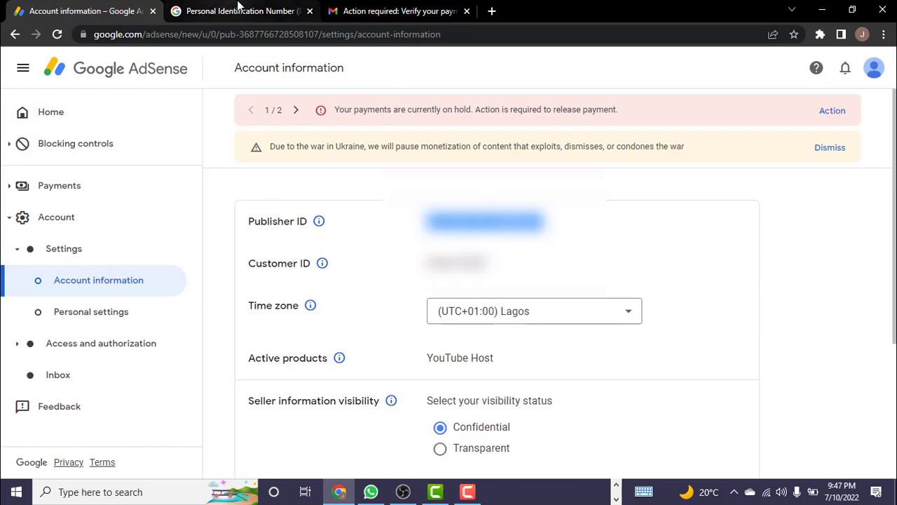
pyautogui.click(235, 10)
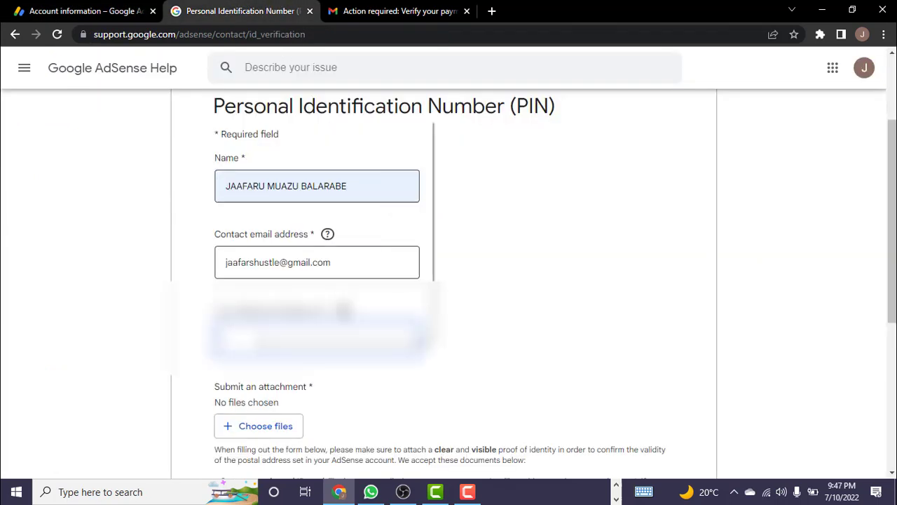
pyautogui.rightClick(264, 343)
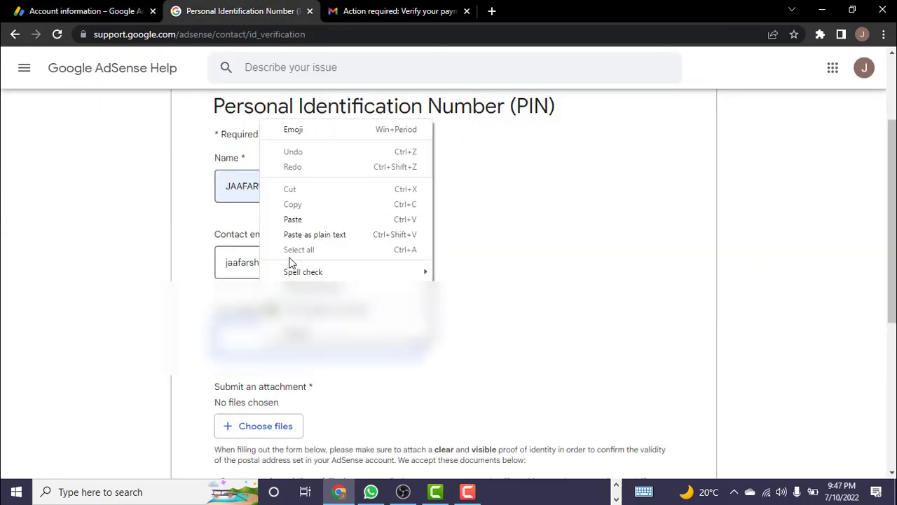
pyautogui.click(293, 219)
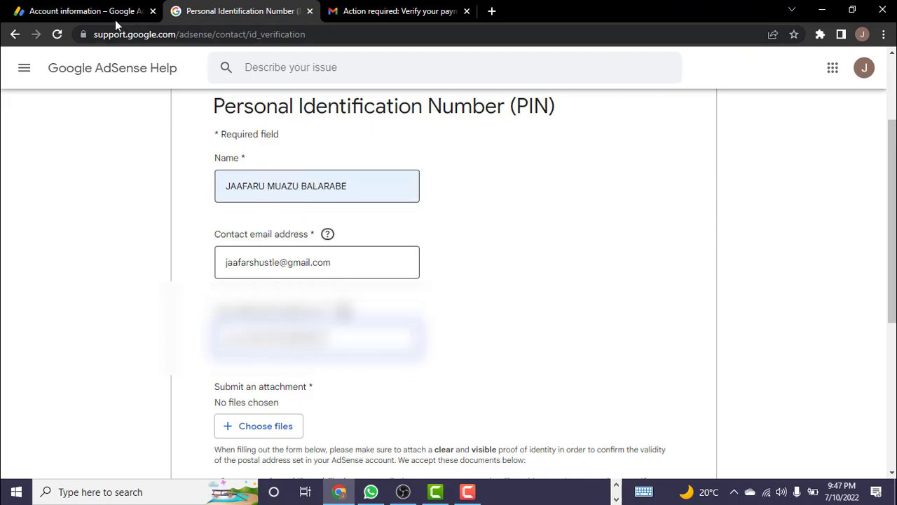
# Return to the PIN form and scroll down to the Submit an attachment section.
pyautogui.click(77, 11)
pyautogui.click(239, 11)
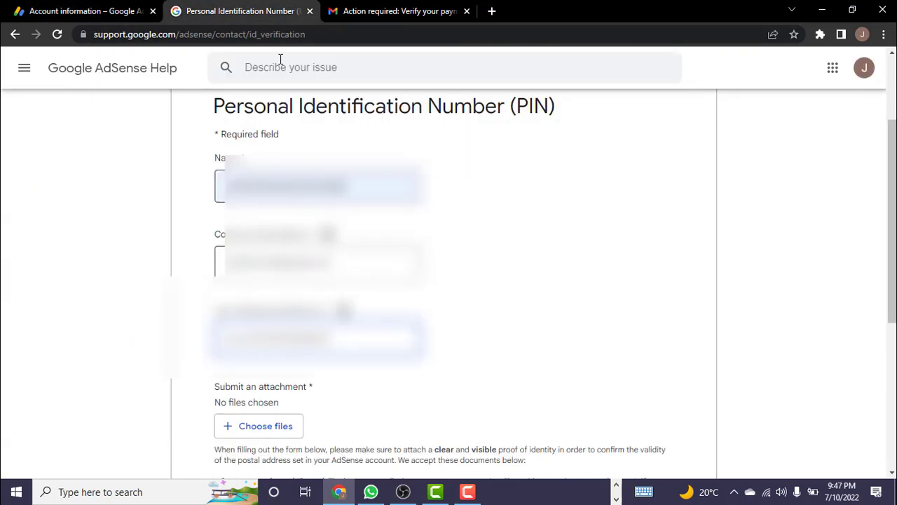
pyautogui.scroll(-2, 508, 329)
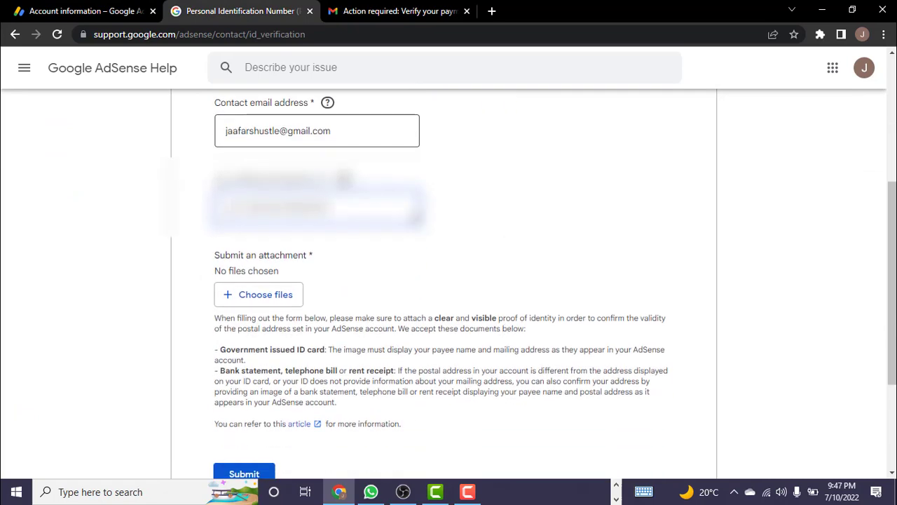
pyautogui.scroll(-1, 250, 316)
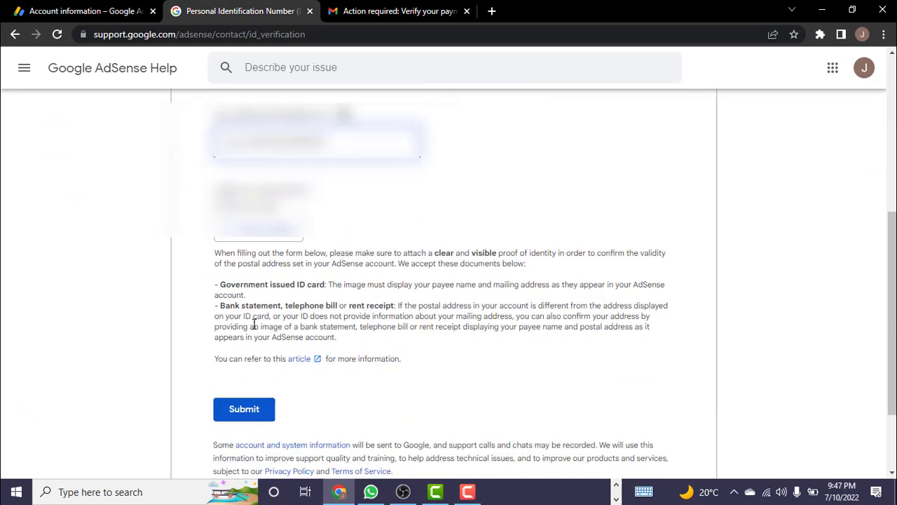
pyautogui.scroll(1, 278, 338)
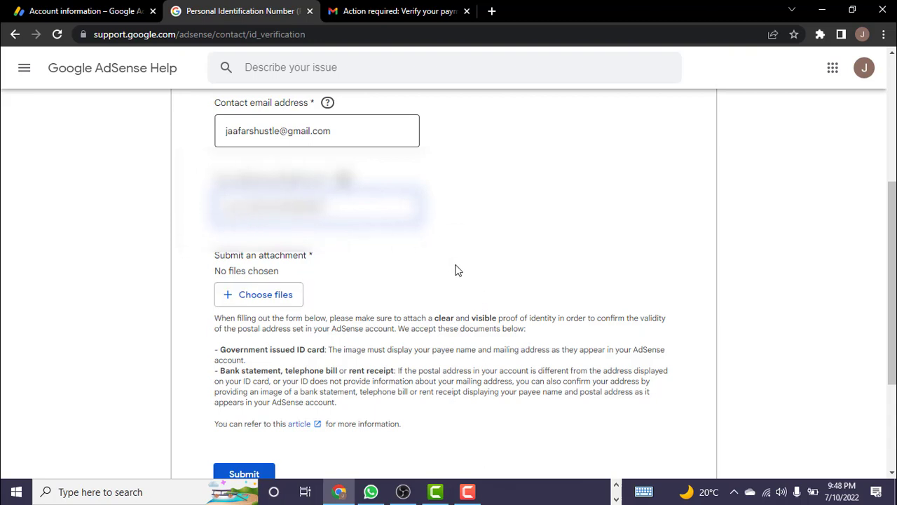
# Attach the PASSPORT image file to the PIN contact form.
pyautogui.click(468, 491)
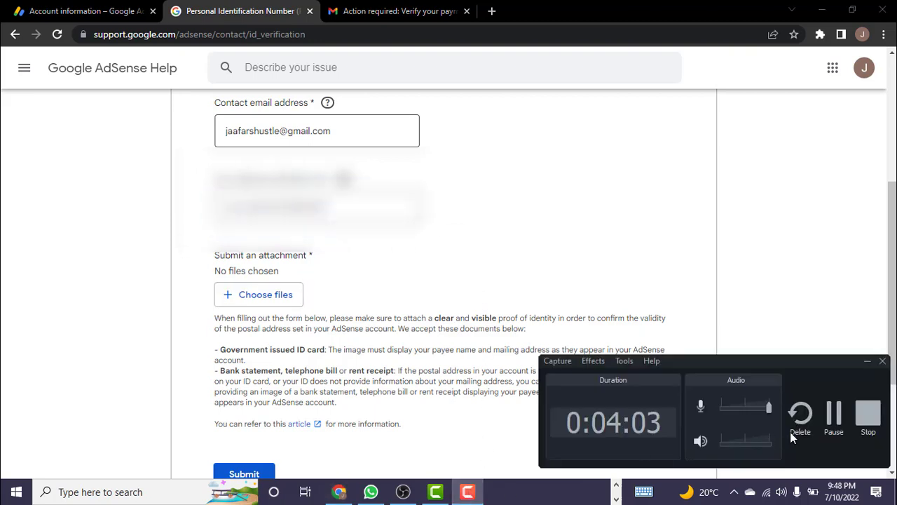
pyautogui.click(833, 419)
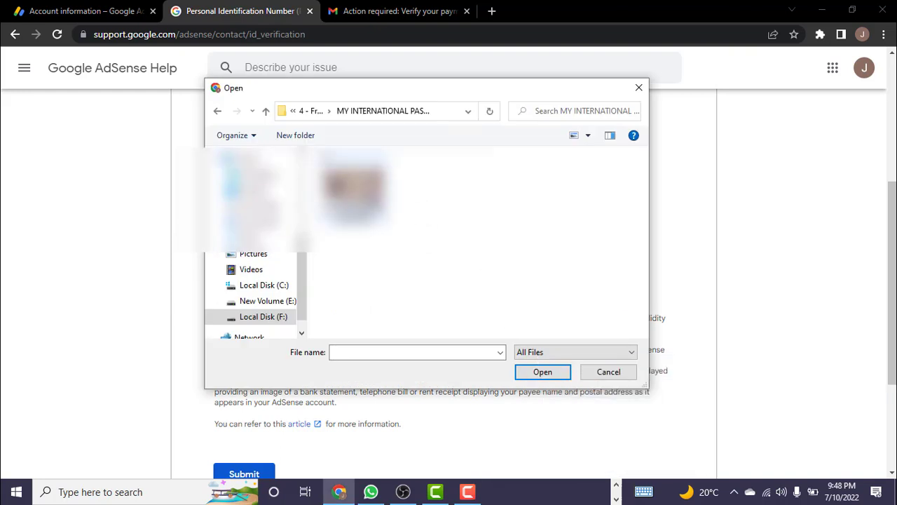
pyautogui.click(354, 200)
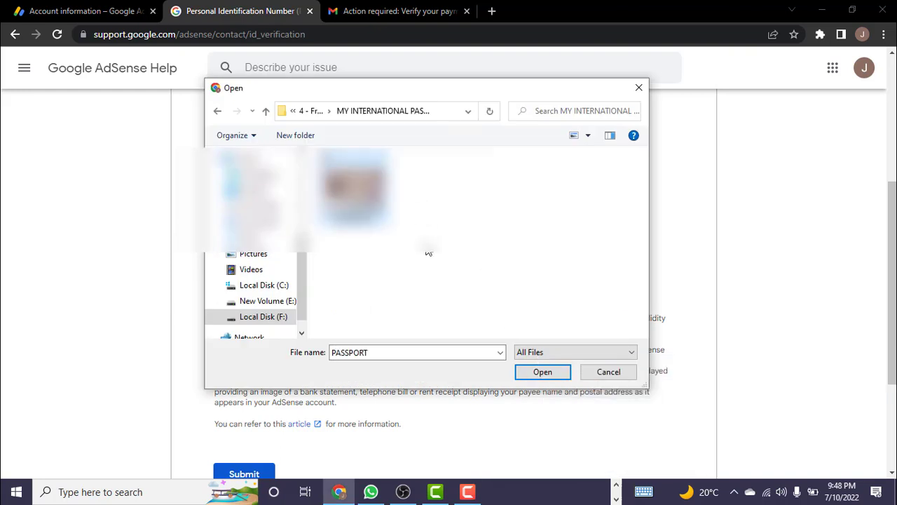
pyautogui.click(541, 372)
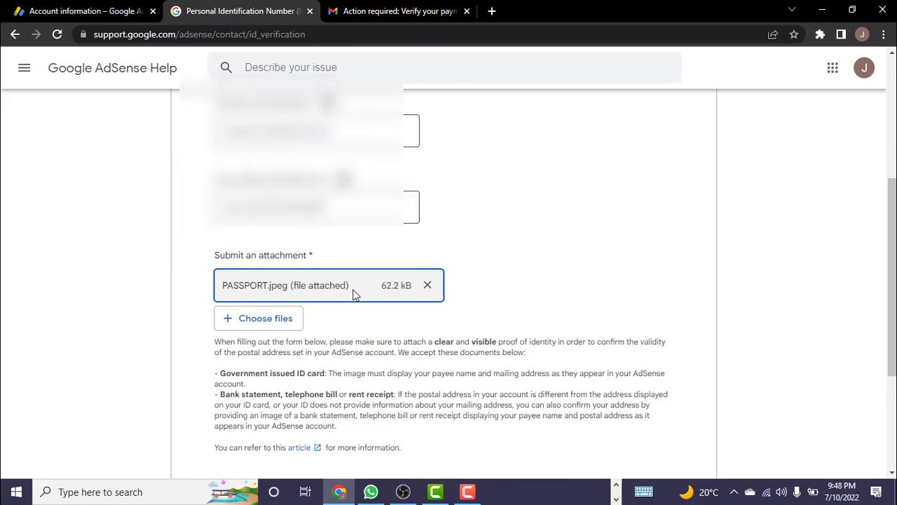
# Scroll through the form to check the name, email and publisher ID entries.
pyautogui.scroll(-1, 355, 287)
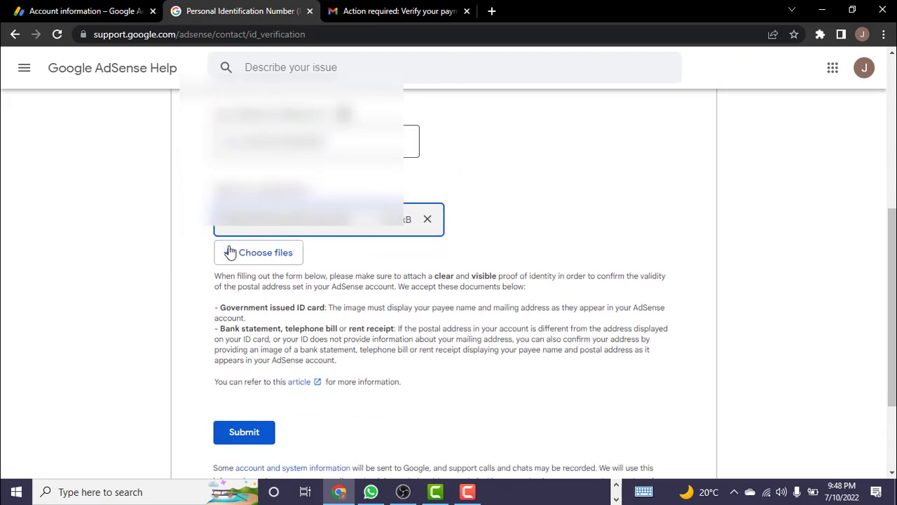
pyautogui.scroll(3, 330, 246)
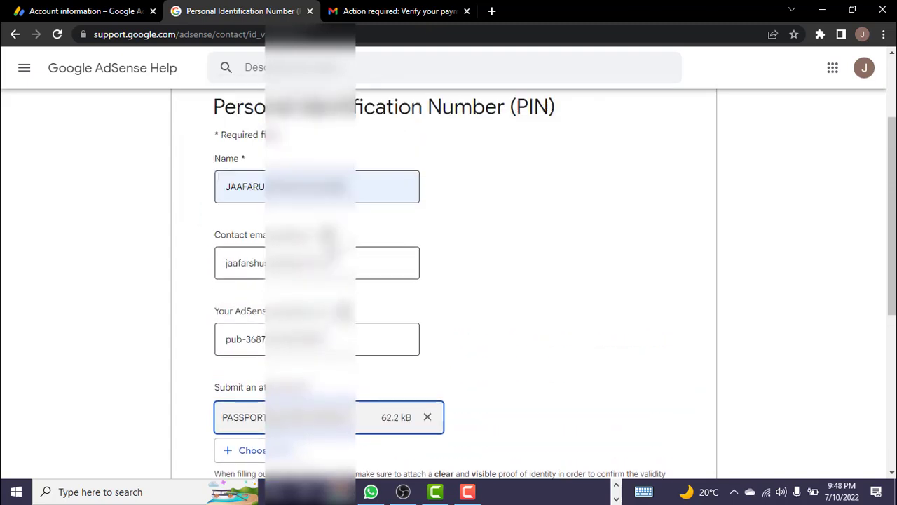
pyautogui.scroll(2, 393, 224)
pyautogui.scroll(-1, 393, 224)
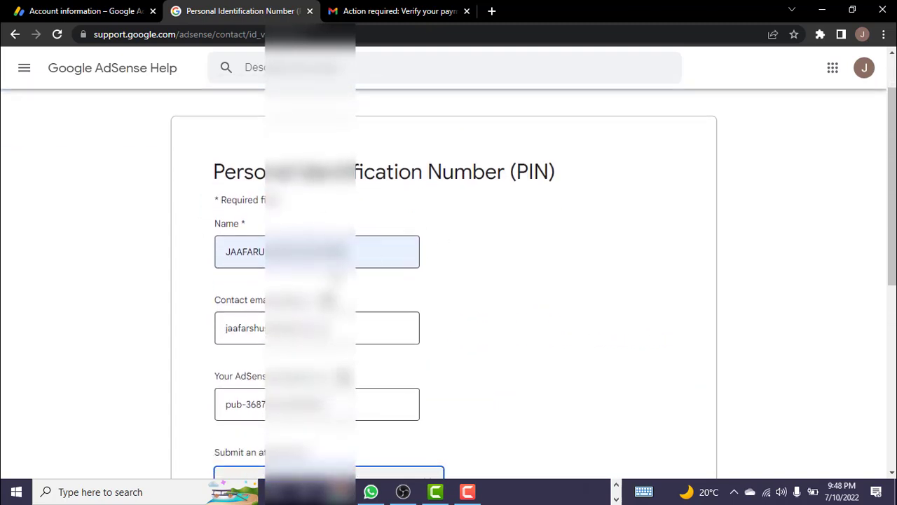
pyautogui.scroll(-2, 256, 315)
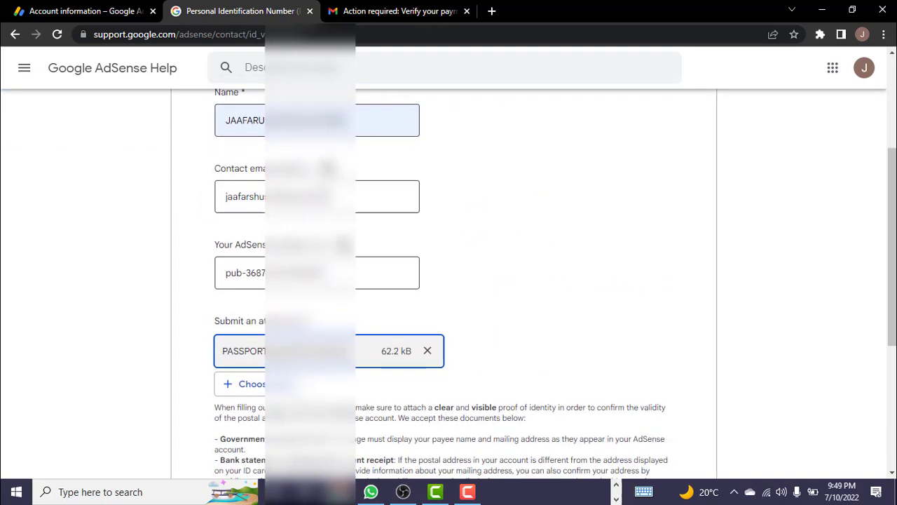
pyautogui.scroll(-1, 312, 253)
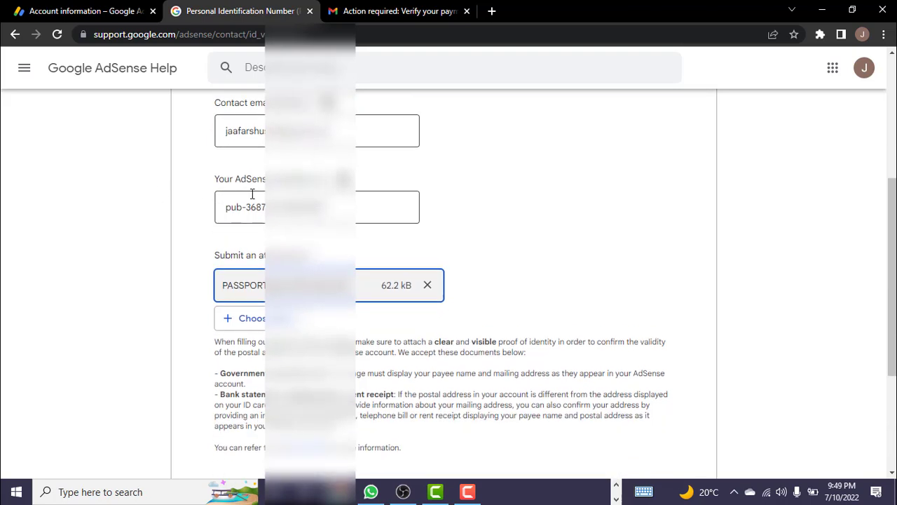
pyautogui.scroll(-2, 301, 275)
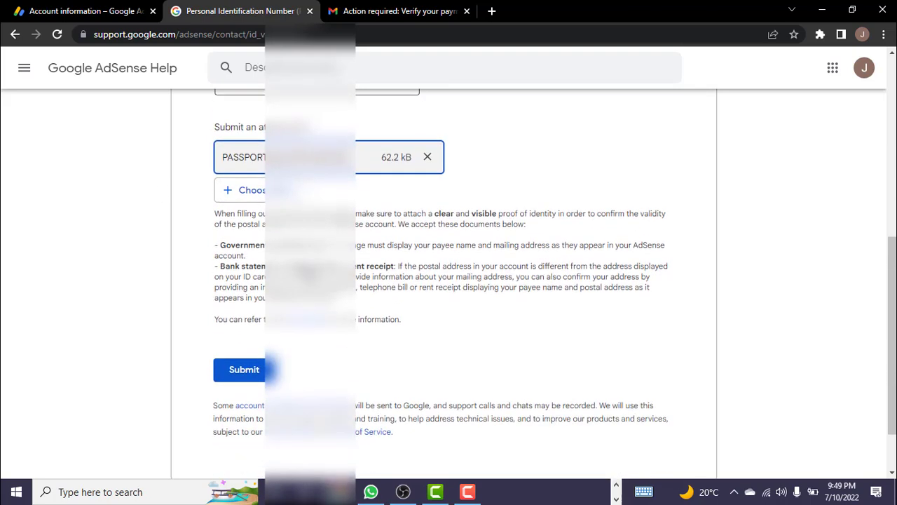
pyautogui.scroll(-1, 327, 208)
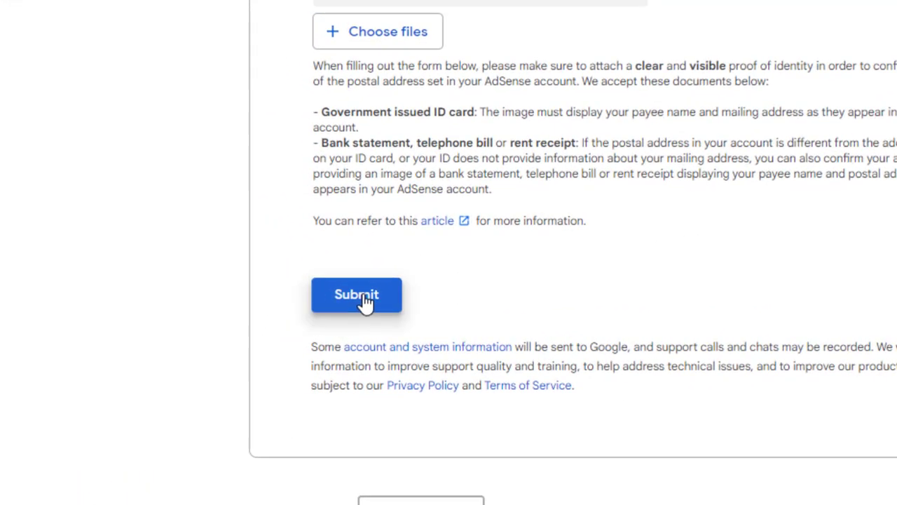
# Submit the completed PIN form and review the 'Your email has been sent' confirmation.
pyautogui.click(248, 301)
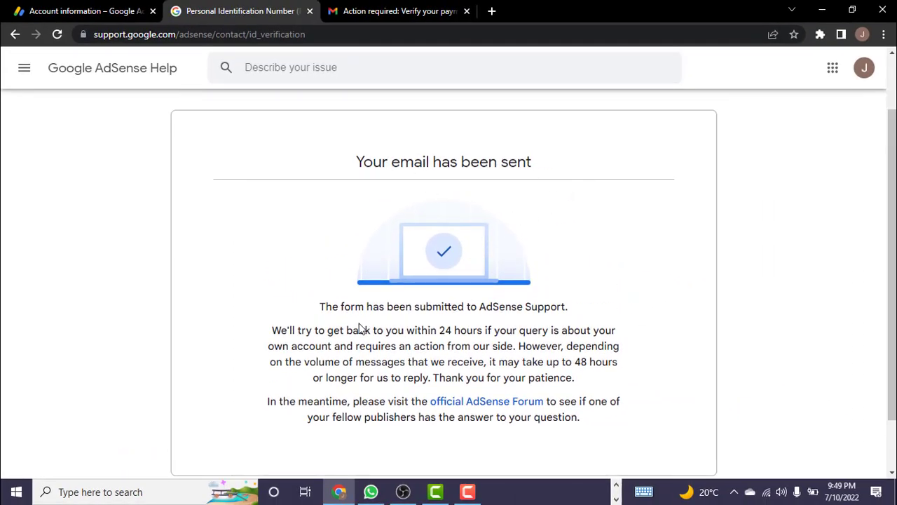
pyautogui.scroll(-1, 448, 320)
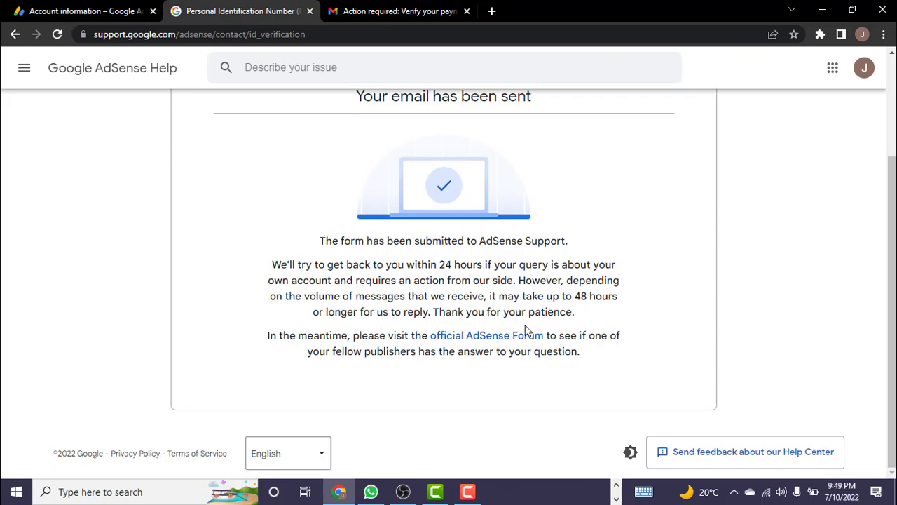
pyautogui.scroll(1, 472, 329)
pyautogui.scroll(-1, 525, 322)
pyautogui.scroll(1, 617, 314)
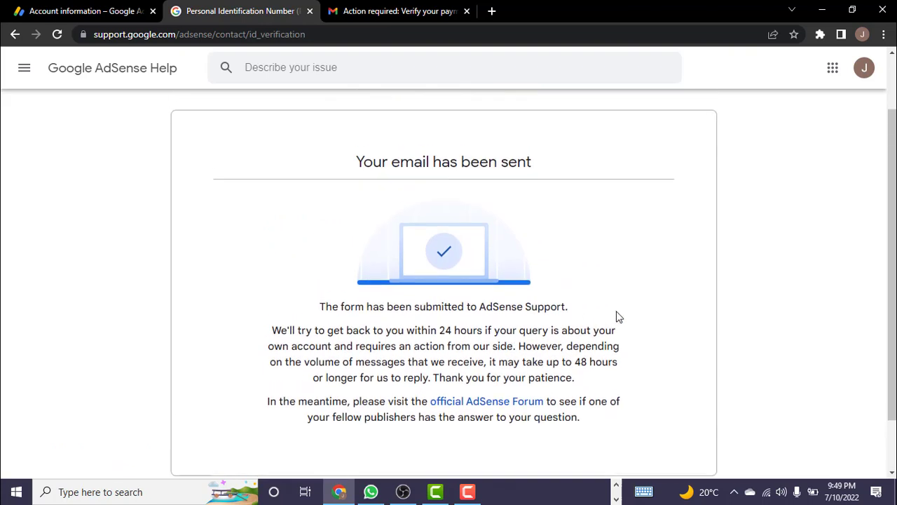
pyautogui.scroll(1, 631, 315)
pyautogui.scroll(-1, 634, 314)
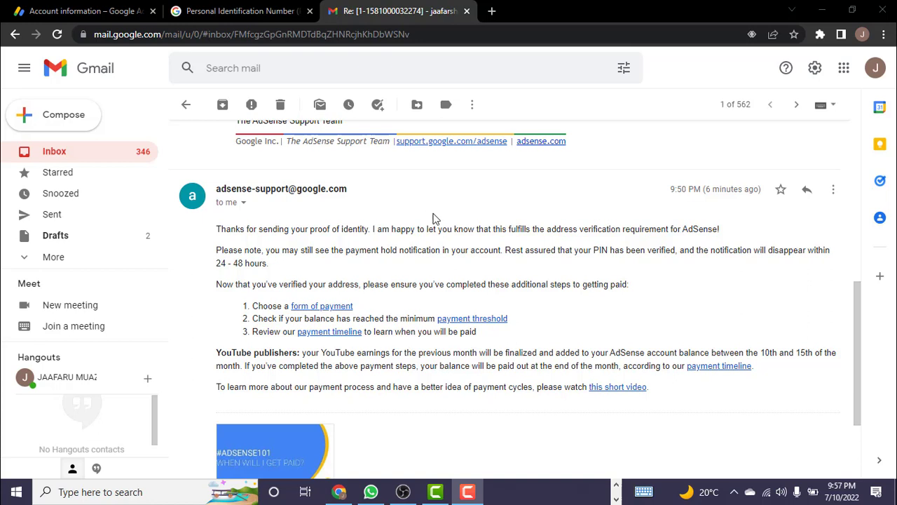
pyautogui.scroll(-1, 269, 224)
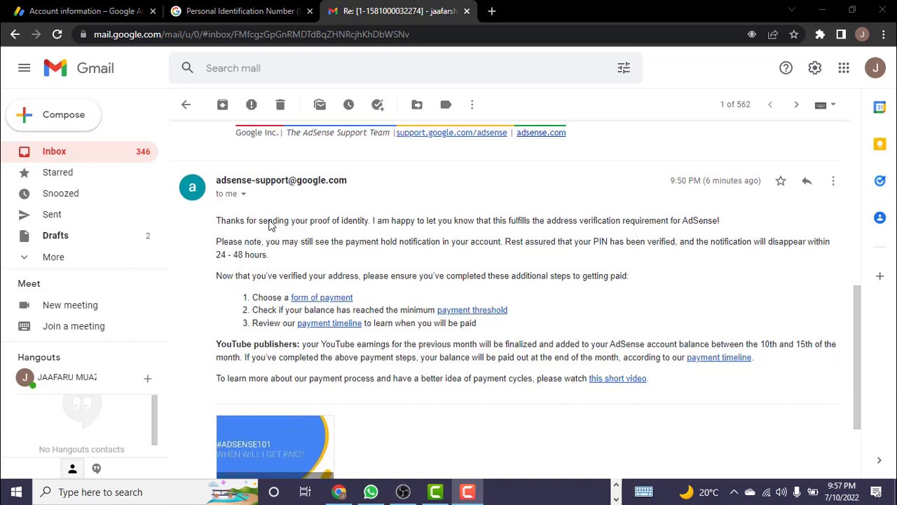
pyautogui.scroll(1, 277, 223)
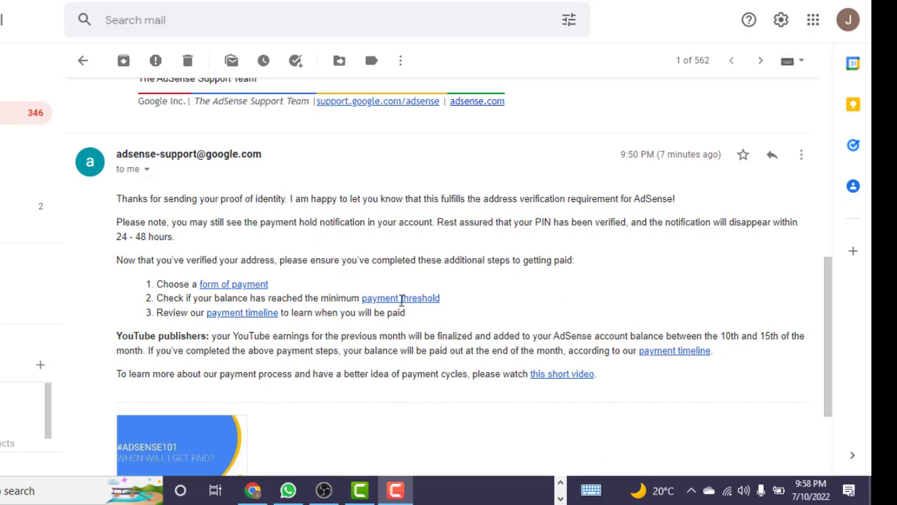
pyautogui.scroll(1, 286, 324)
pyautogui.scroll(-3, 288, 329)
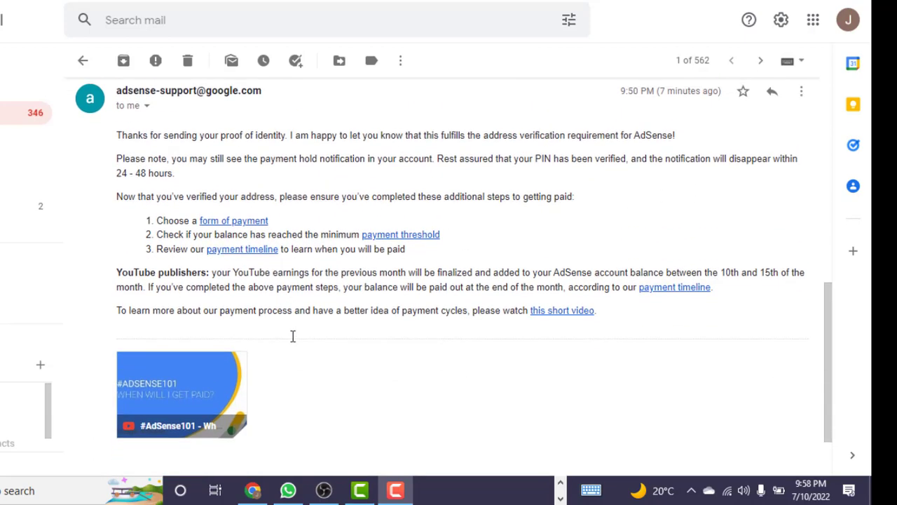
pyautogui.scroll(4, 301, 374)
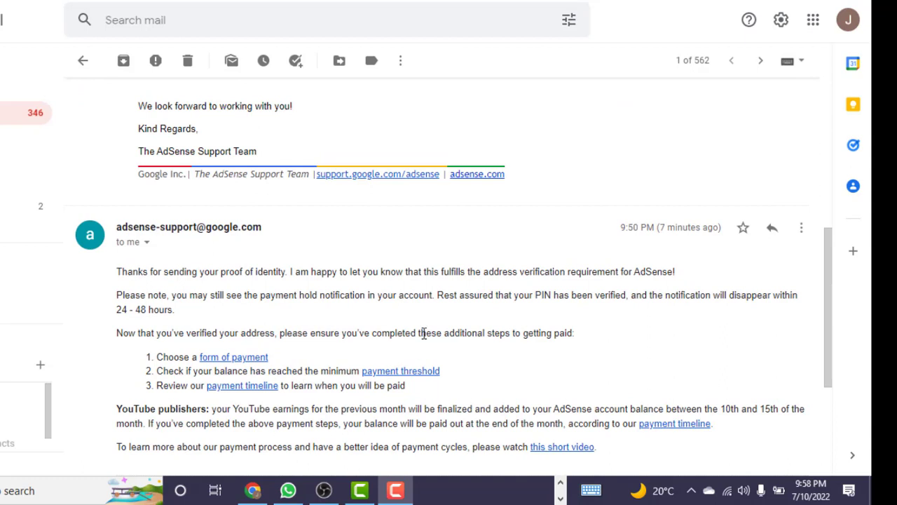
pyautogui.scroll(-2, 423, 334)
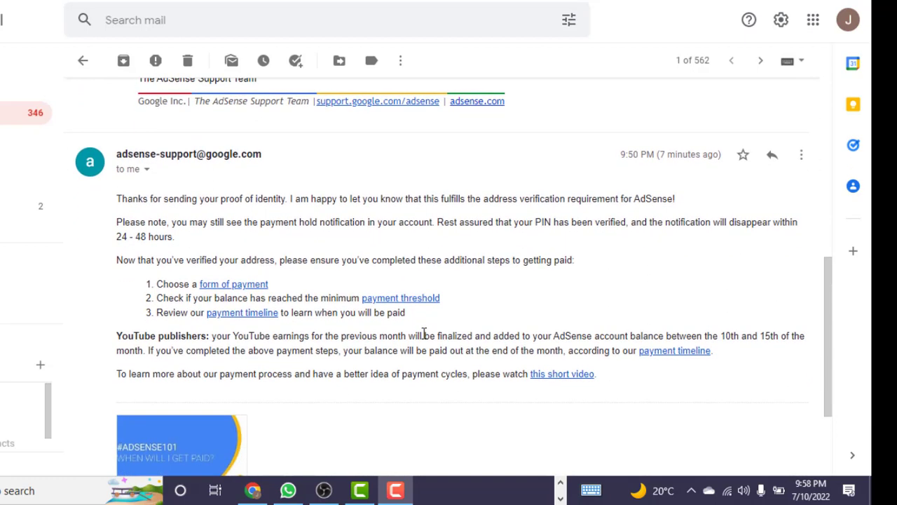